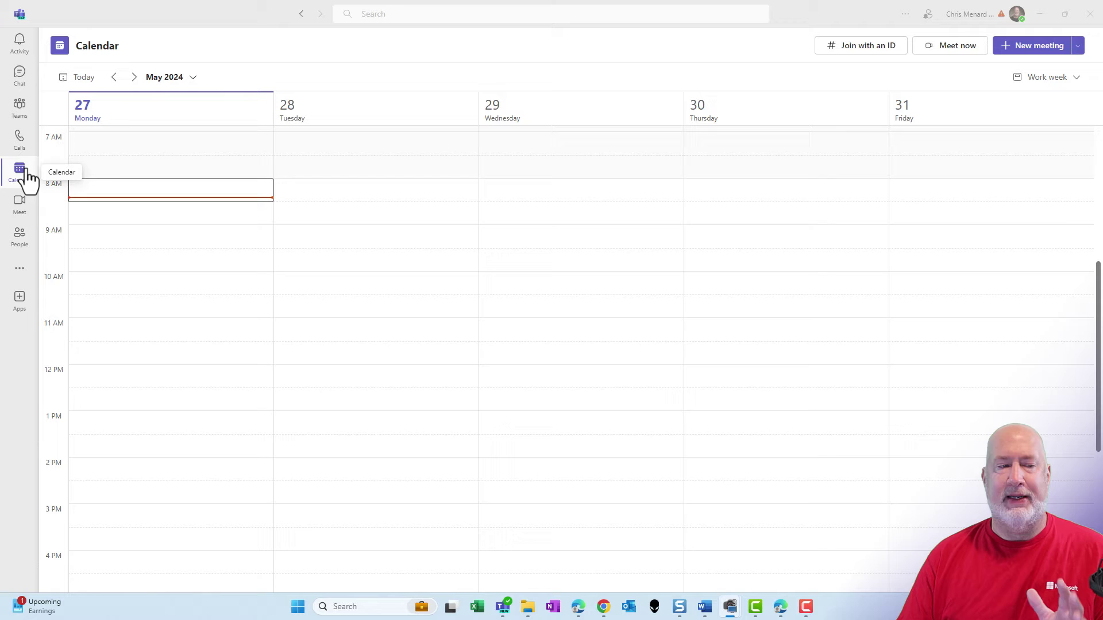
Step: Start a new calendar meeting titled "test"
left_click(1028, 46)
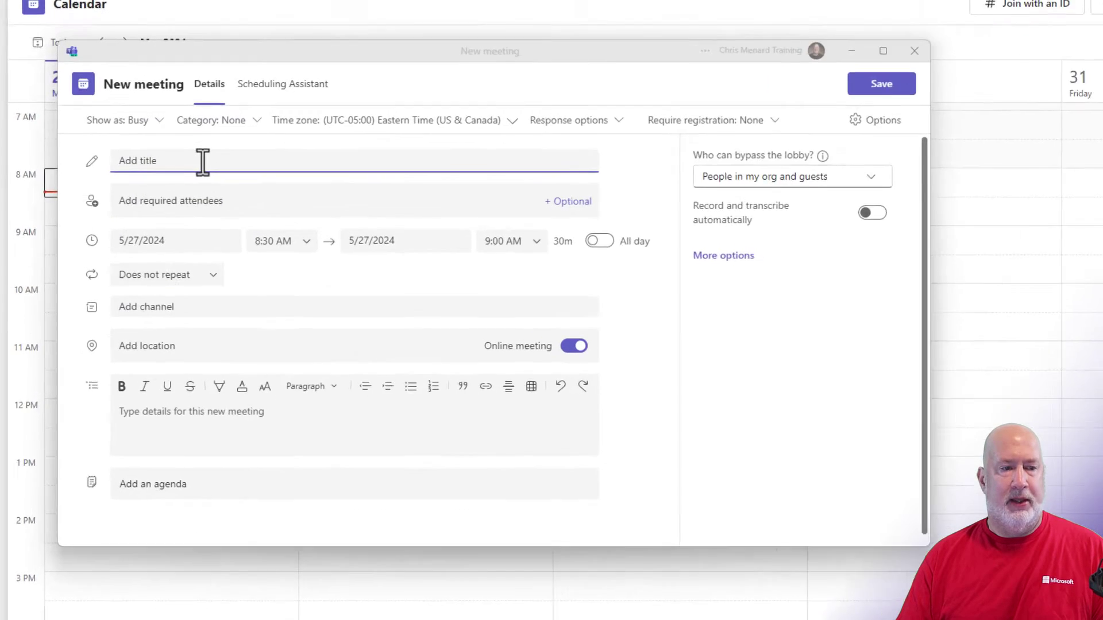
type("test")
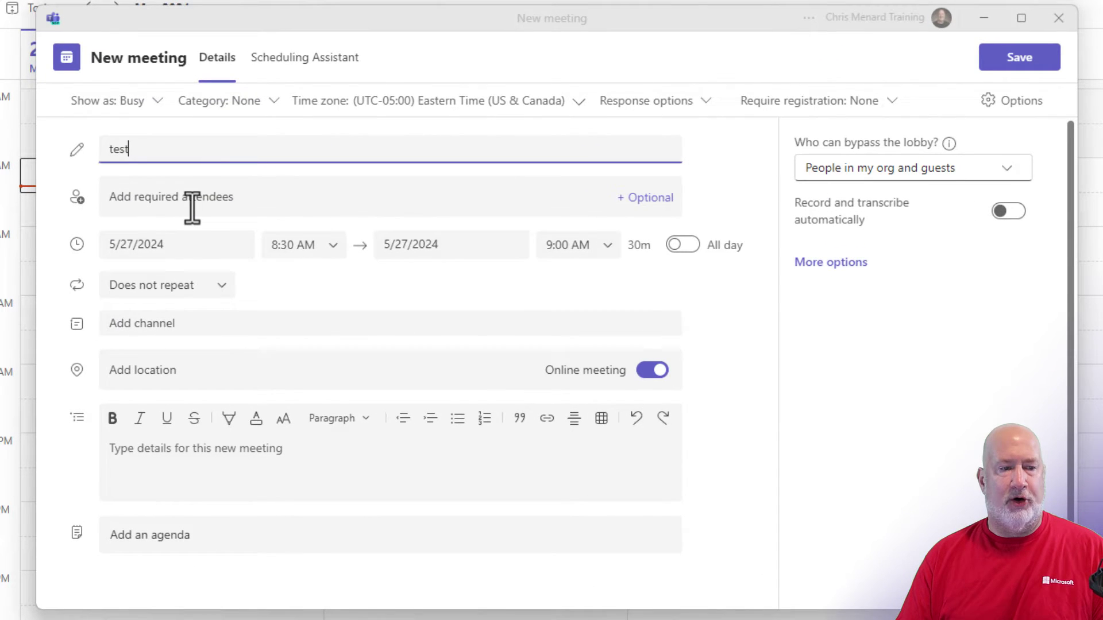
left_click(192, 208)
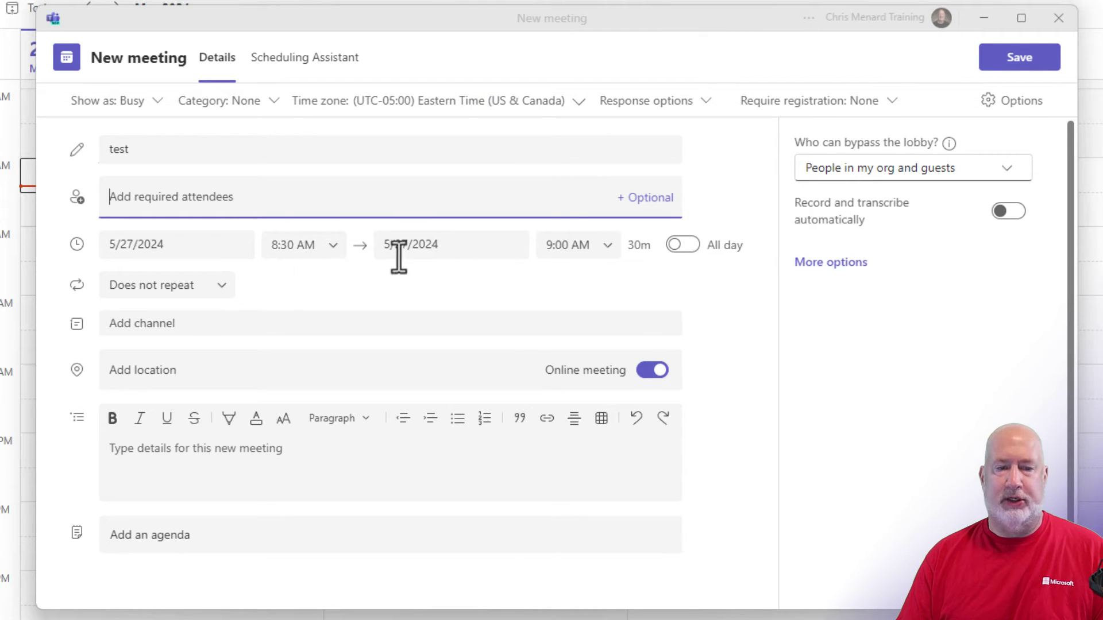
Step: Assign the meeting to the AP channel of DPT - Accounting with personal invites turned on, and send it
left_click(193, 328)
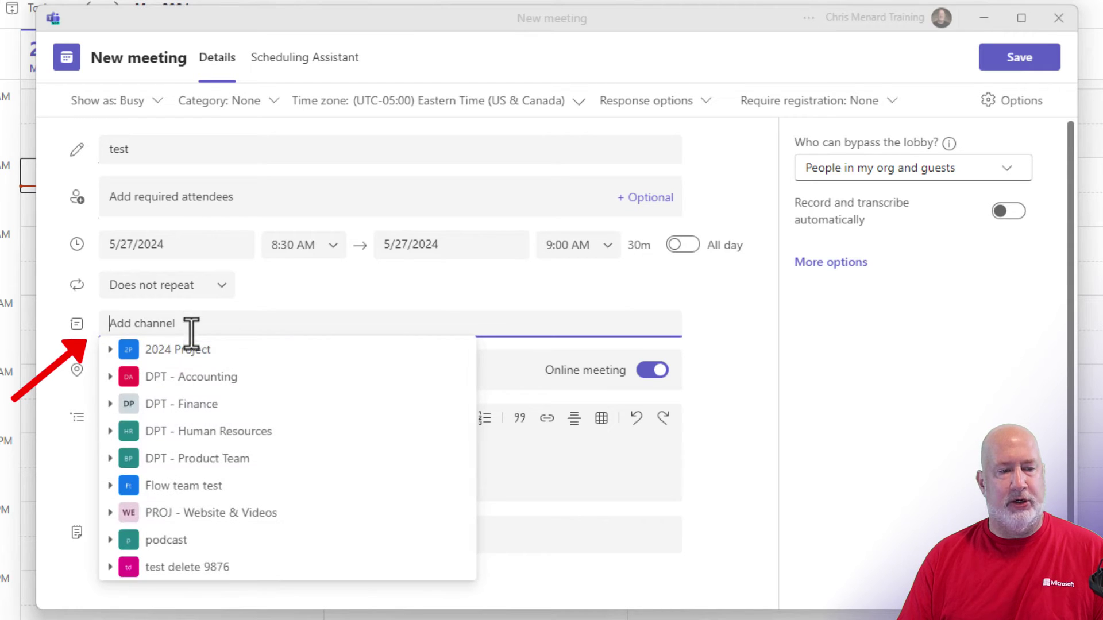
left_click(109, 378)
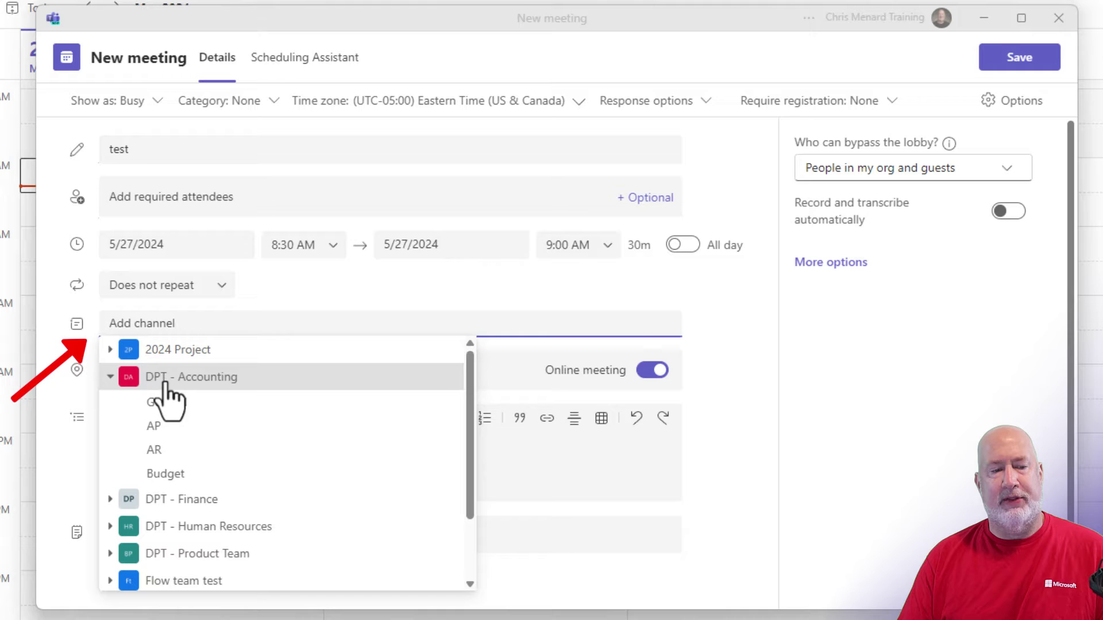
left_click(169, 431)
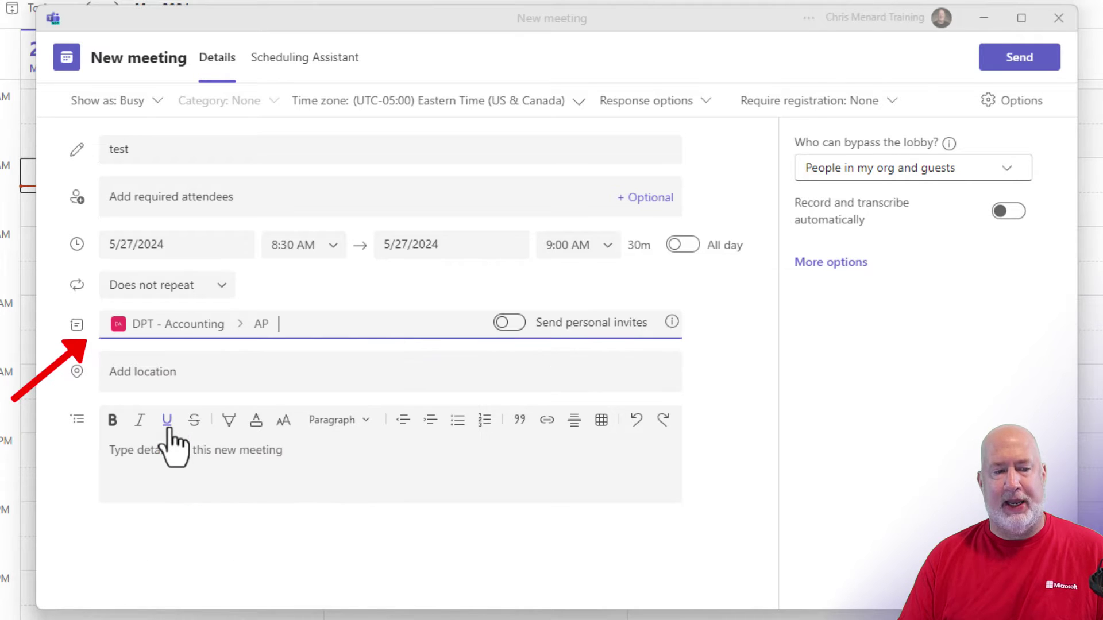
left_click(520, 327)
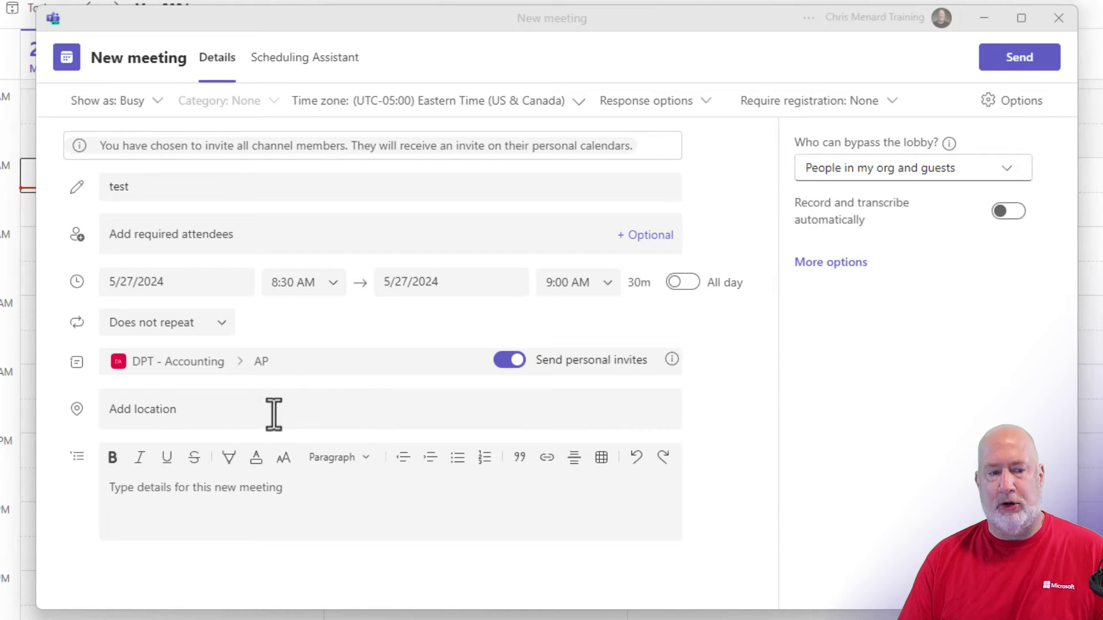
left_click(1020, 58)
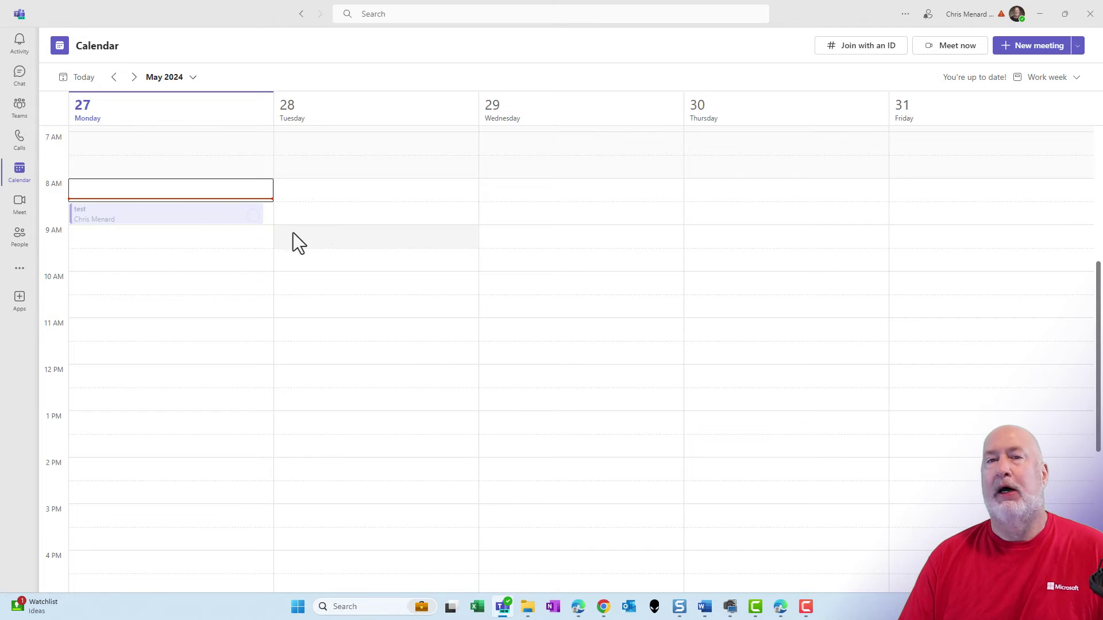
Step: Start another new meeting titled "test no email" with a 10:00 AM start time
left_click(1030, 55)
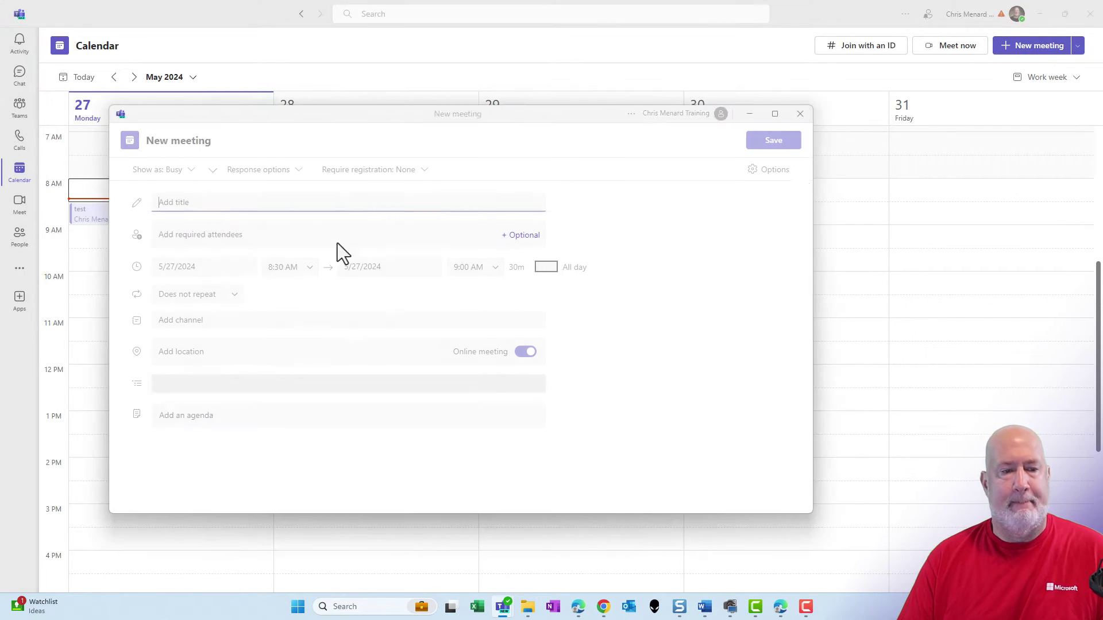
type("te")
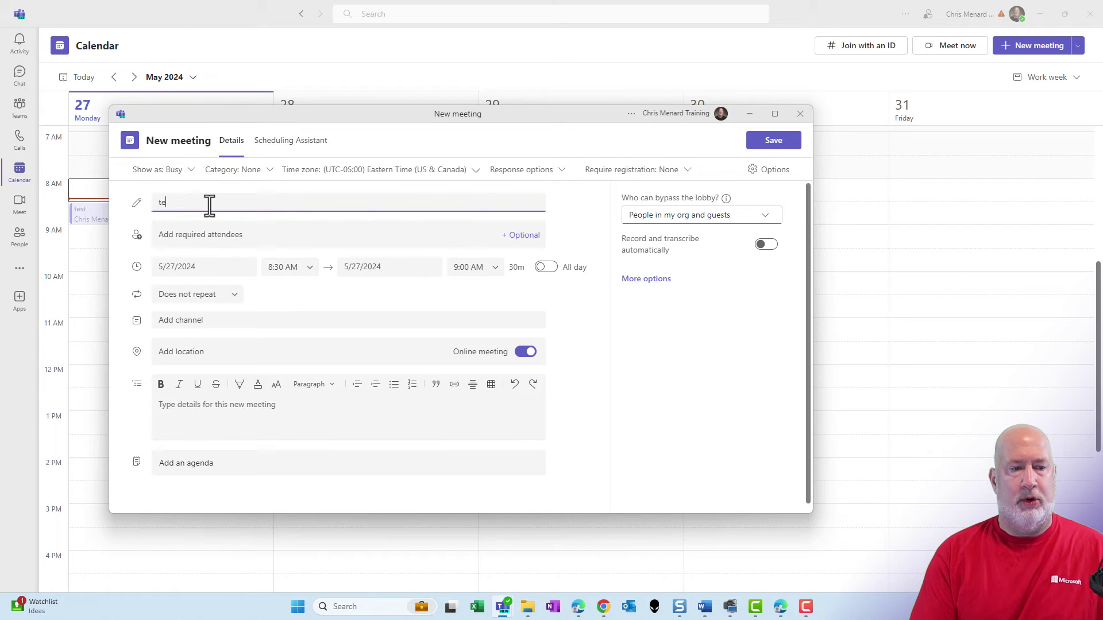
type("st no email")
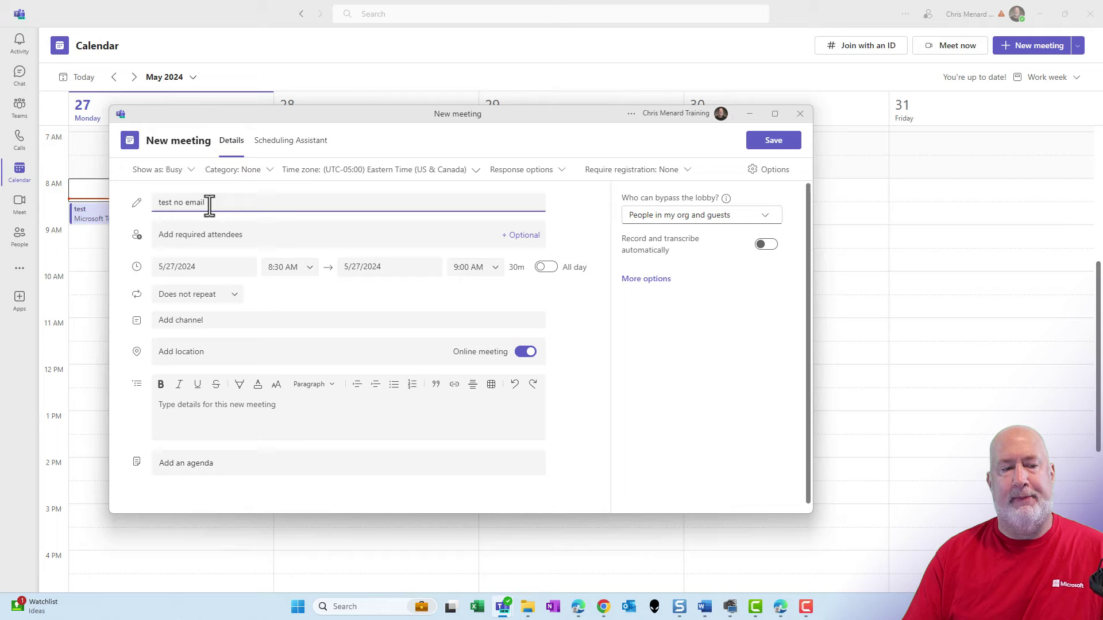
left_click(290, 268)
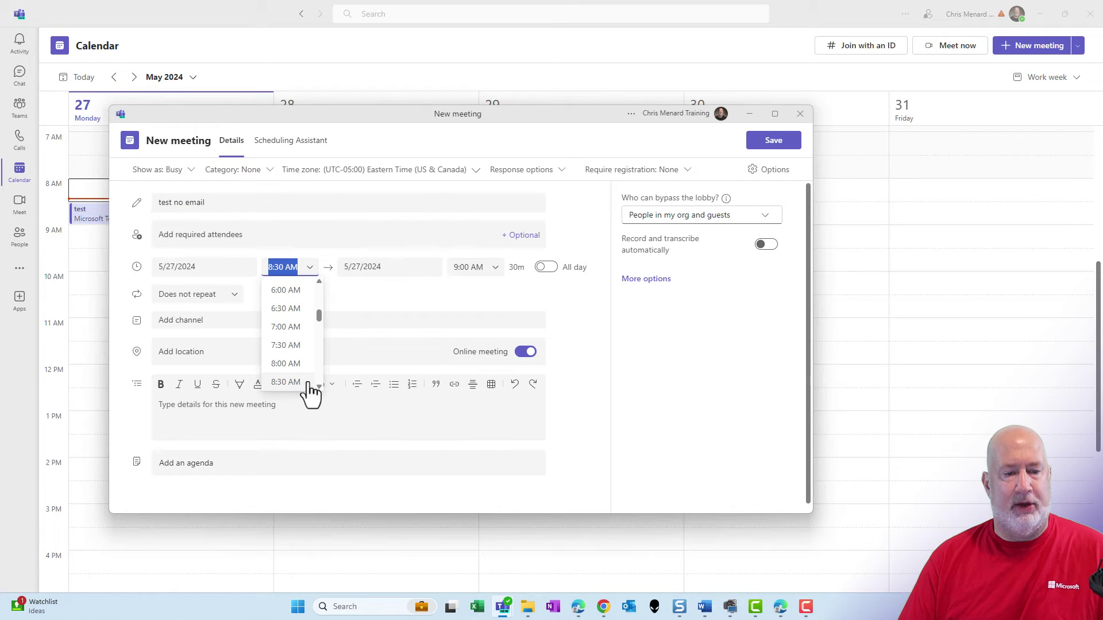
left_click(319, 387)
left_click(320, 387)
left_click(320, 387)
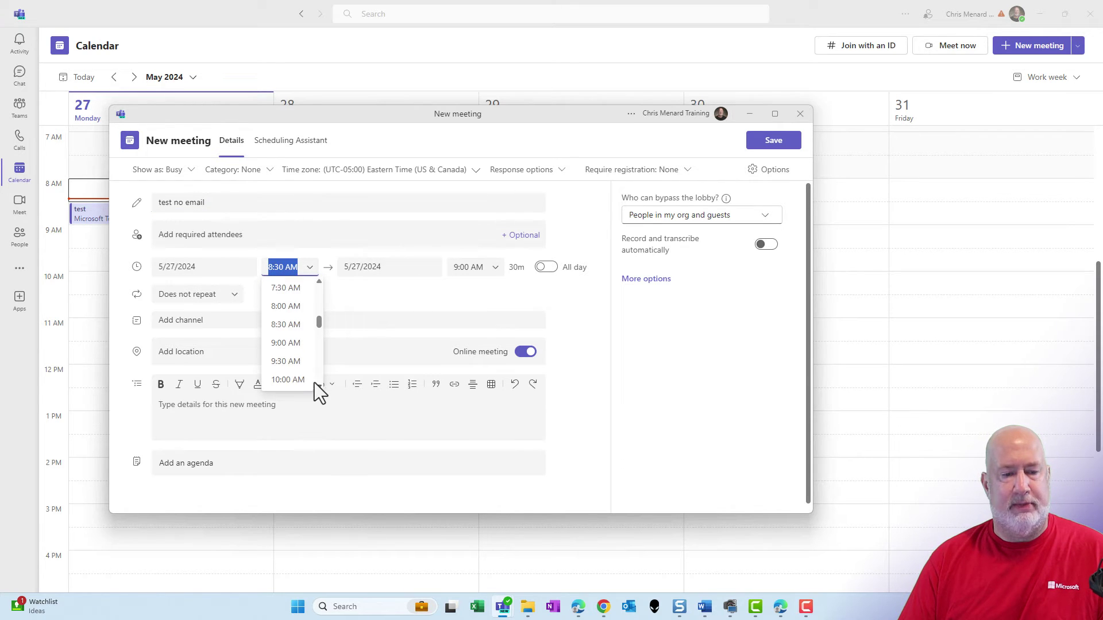
left_click(287, 379)
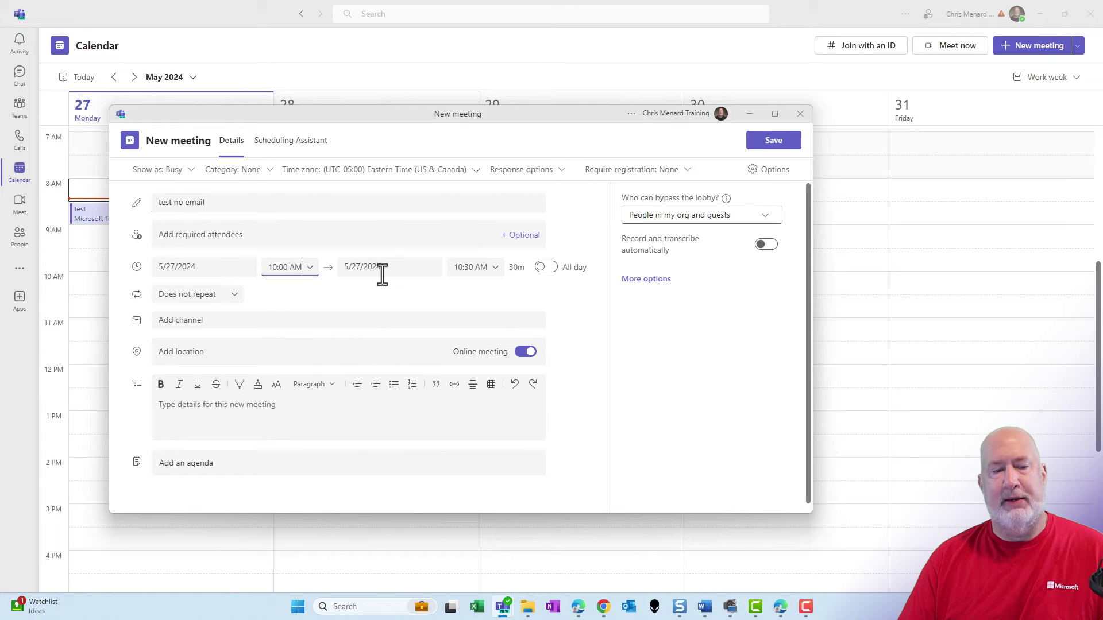
Step: Assign the meeting to the AP channel of DPT - Accounting, leaving personal invites off, and send it
left_click(209, 320)
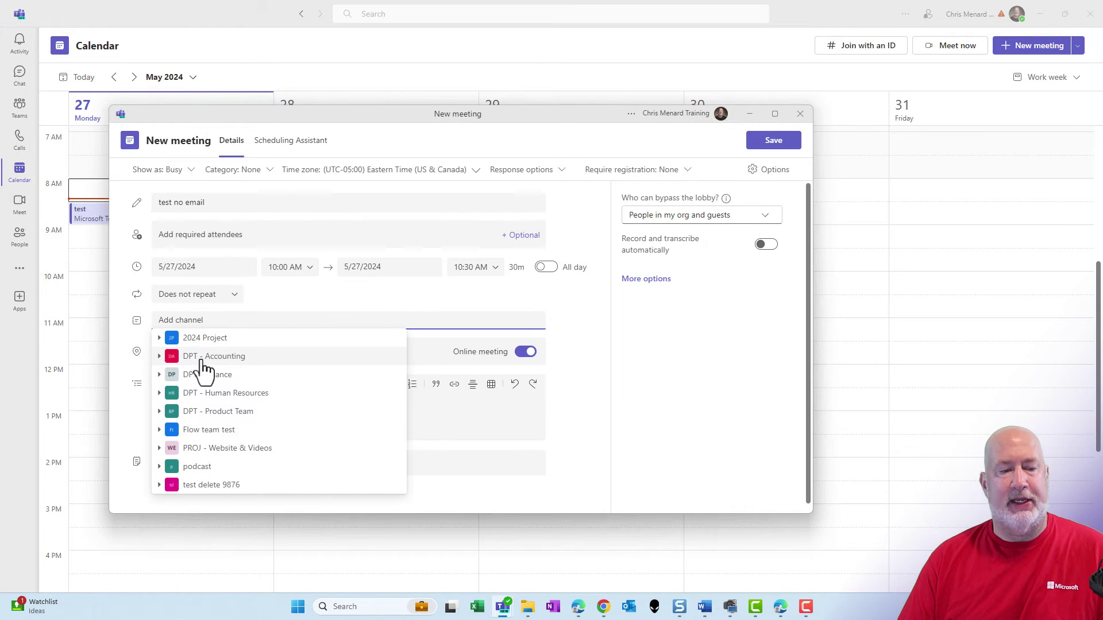
left_click(160, 358)
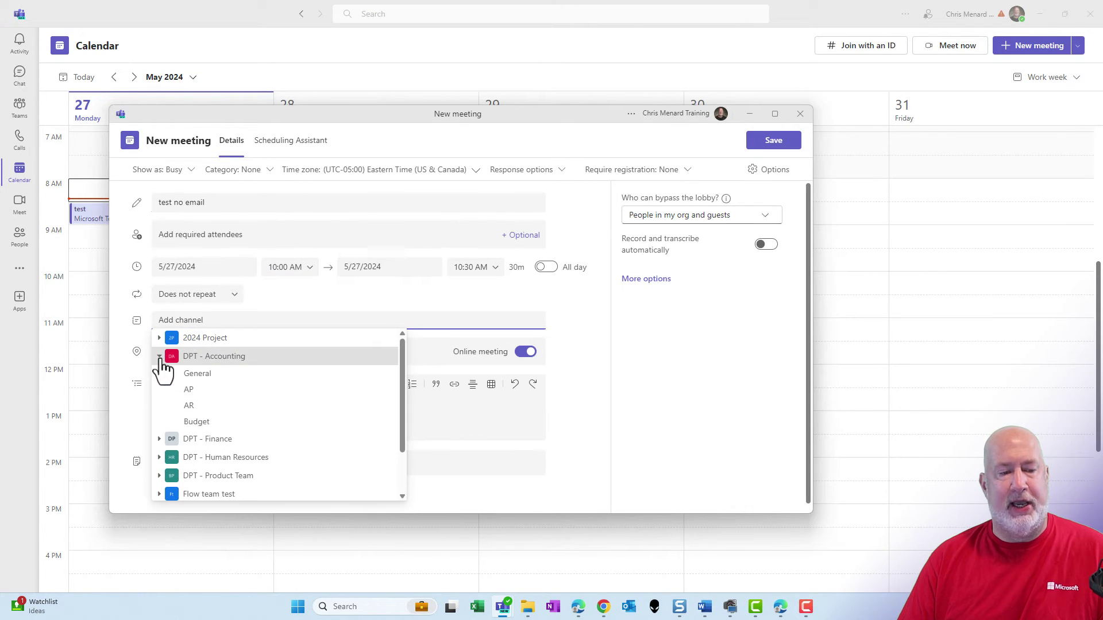
left_click(193, 390)
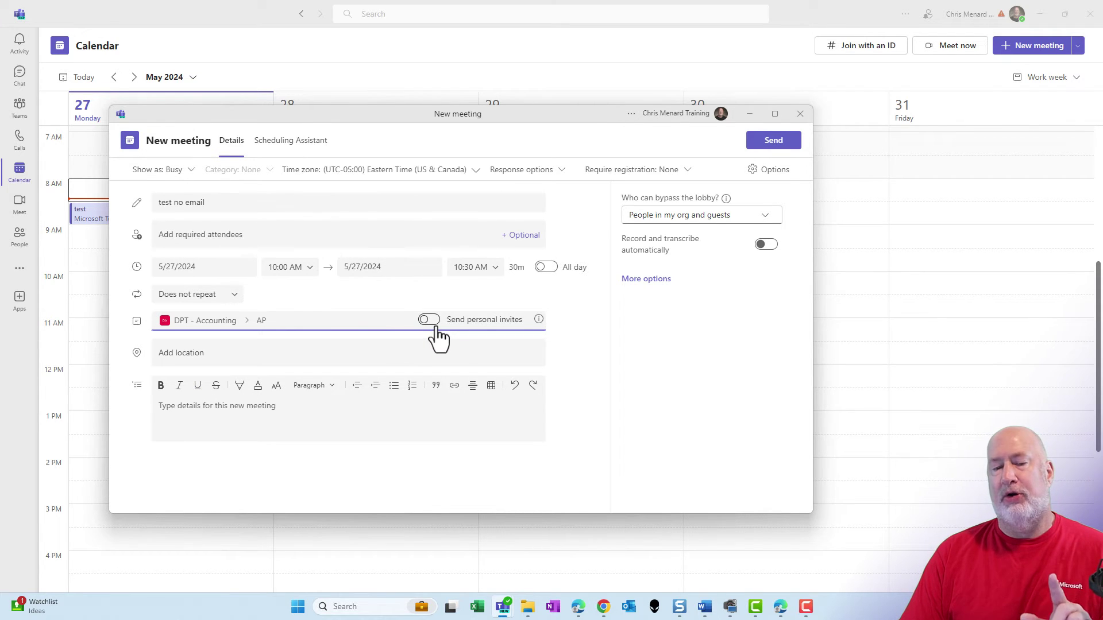
left_click(779, 146)
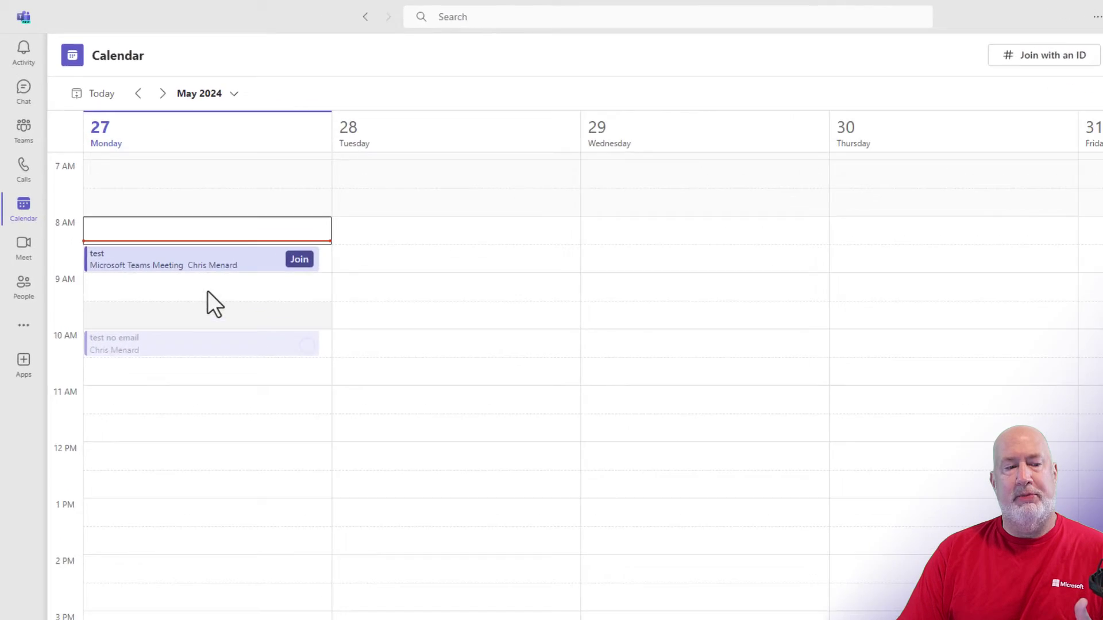
left_click(163, 93)
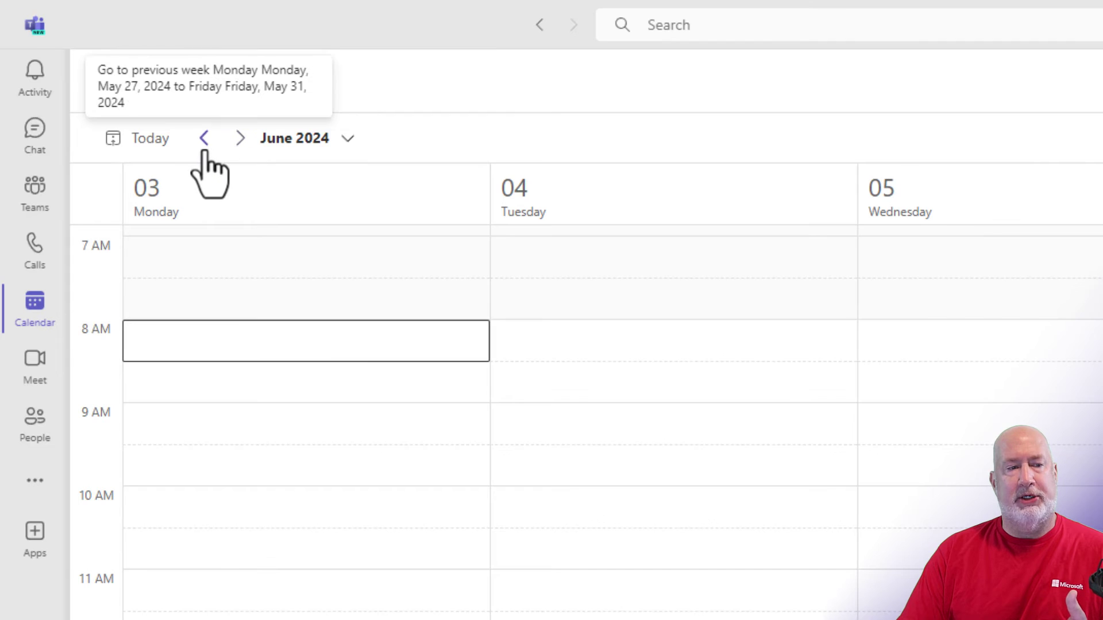
left_click(204, 143)
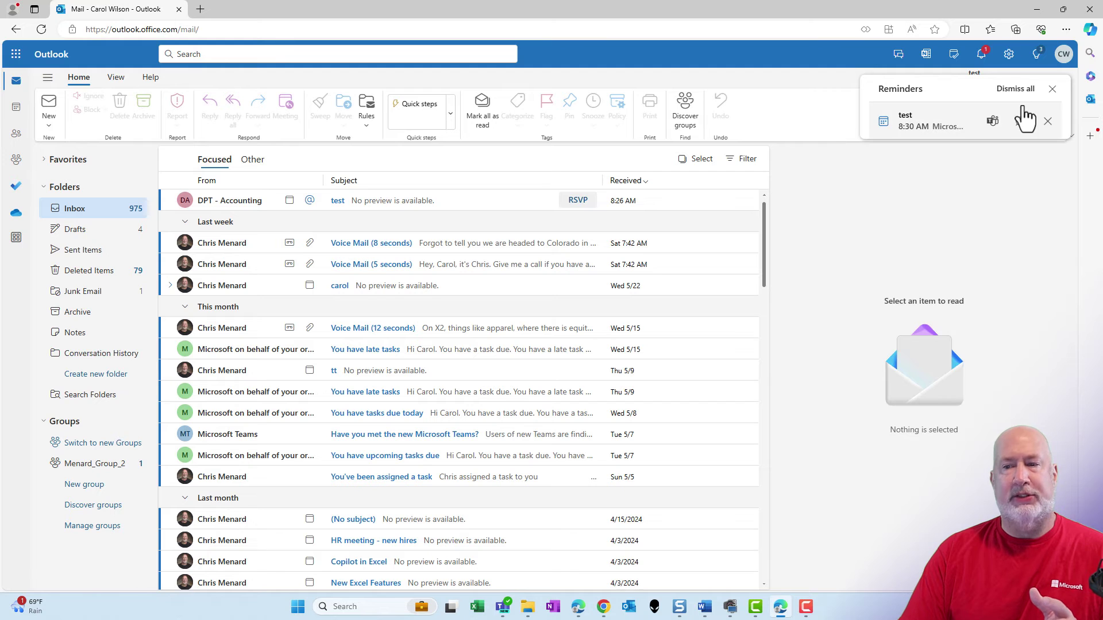
Step: In the invited member's Outlook on the web, accept the "test" invitation from DPT - Accounting and open the calendar
left_click(1052, 89)
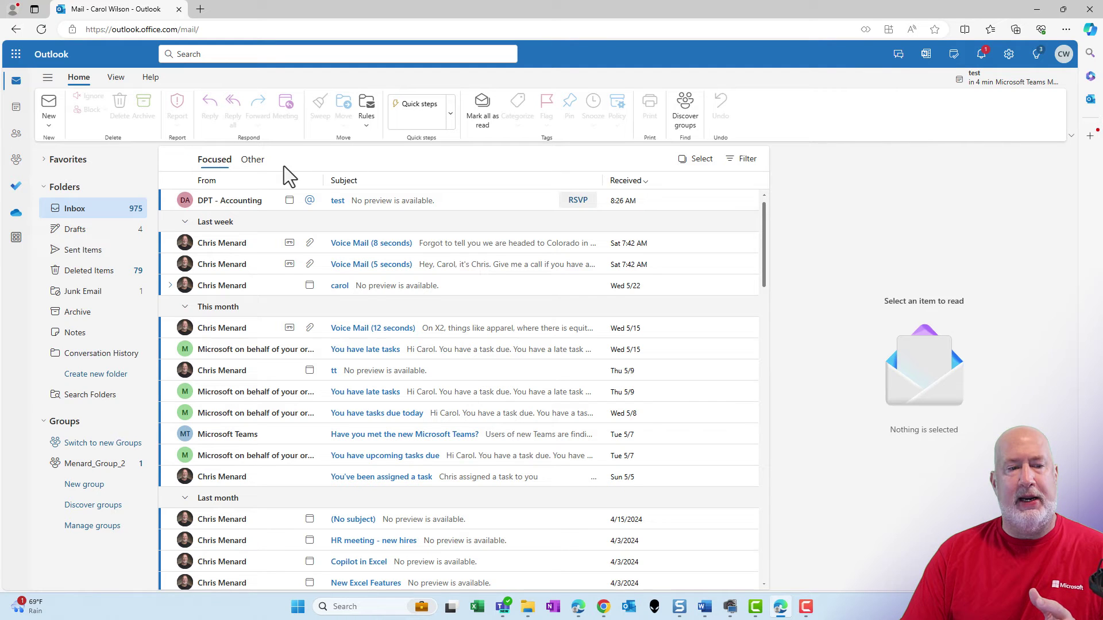
double_click(229, 203)
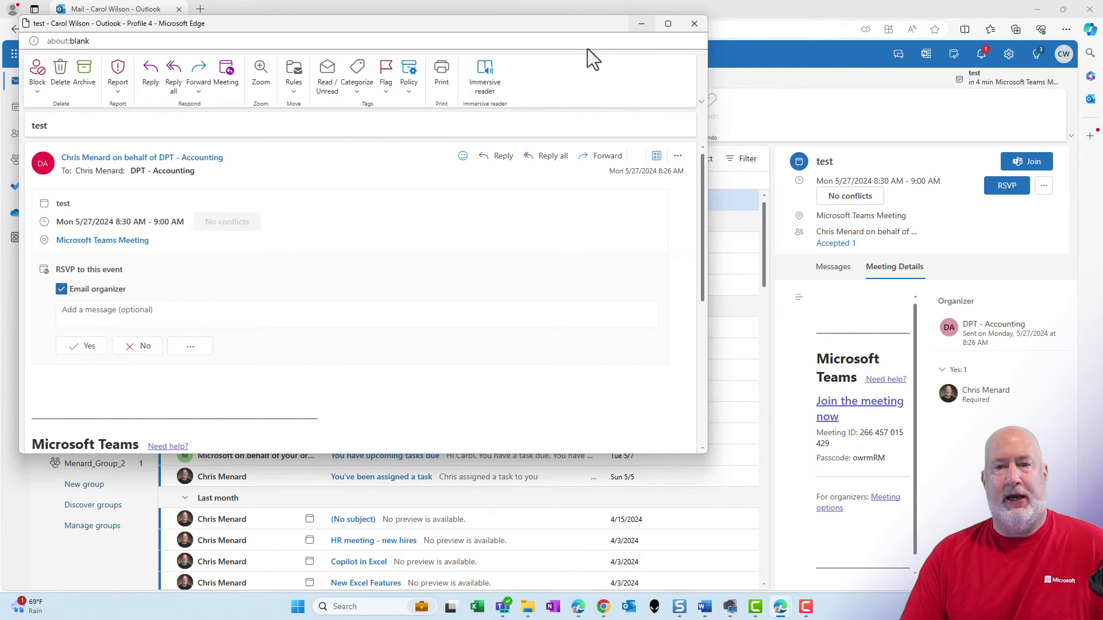
left_click(668, 23)
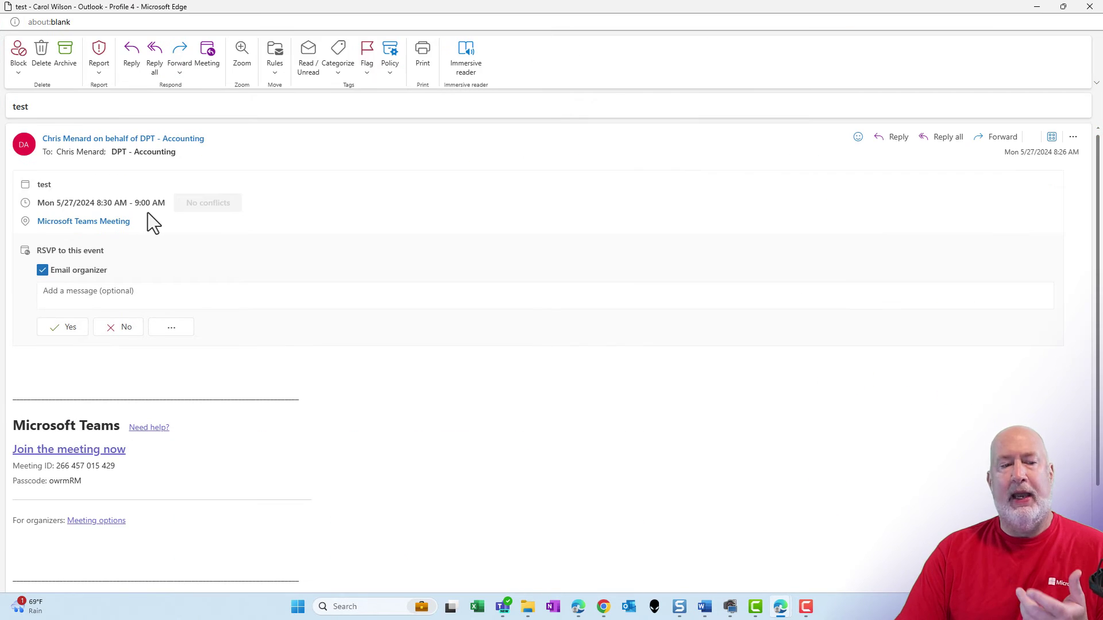
left_click(66, 329)
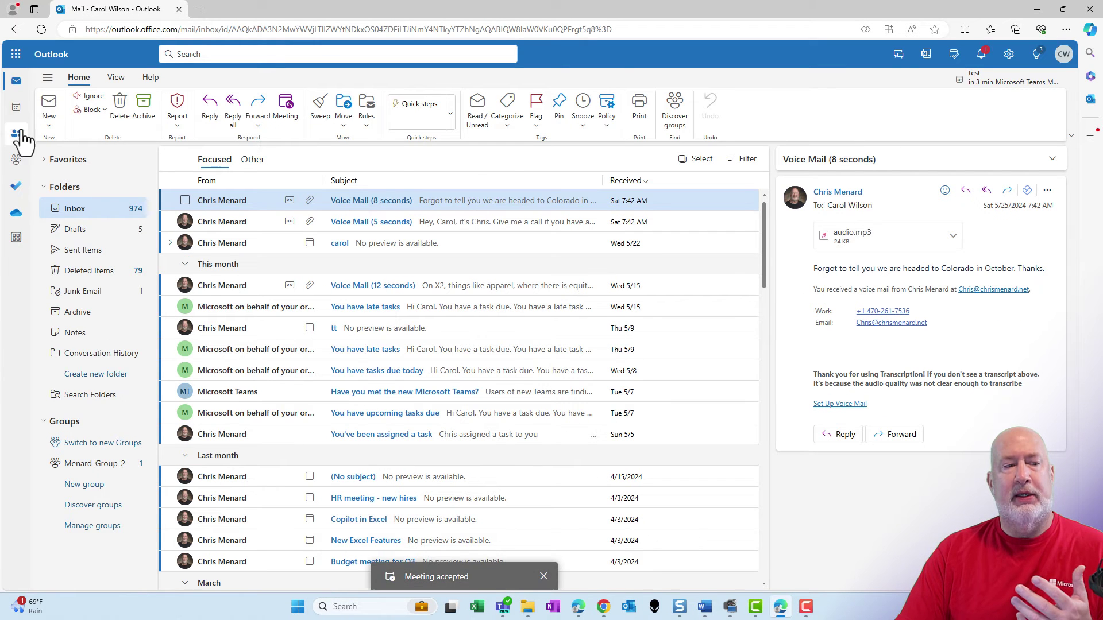
left_click(18, 109)
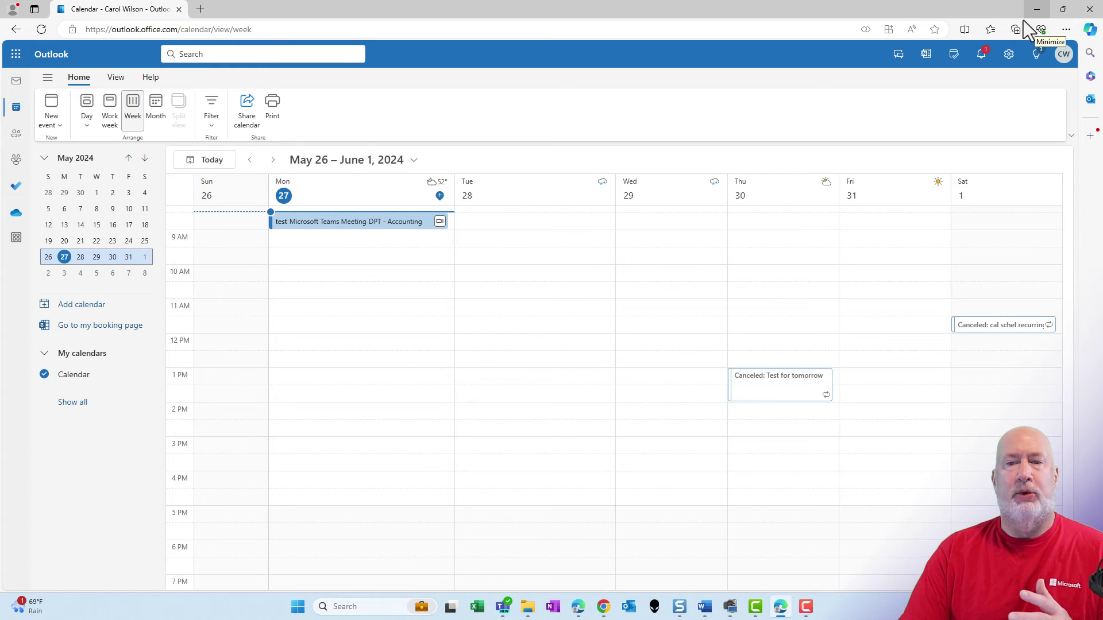
Step: Switch to Teams on the web as the invited member and open the AP channel under DPT - Accounting
left_click(17, 56)
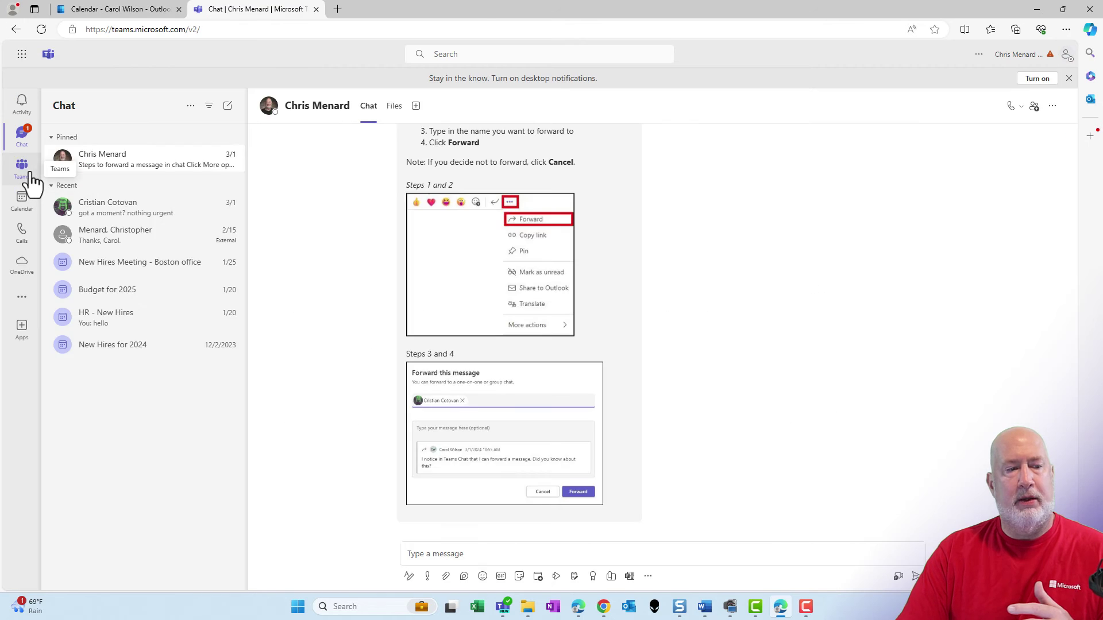
left_click(30, 175)
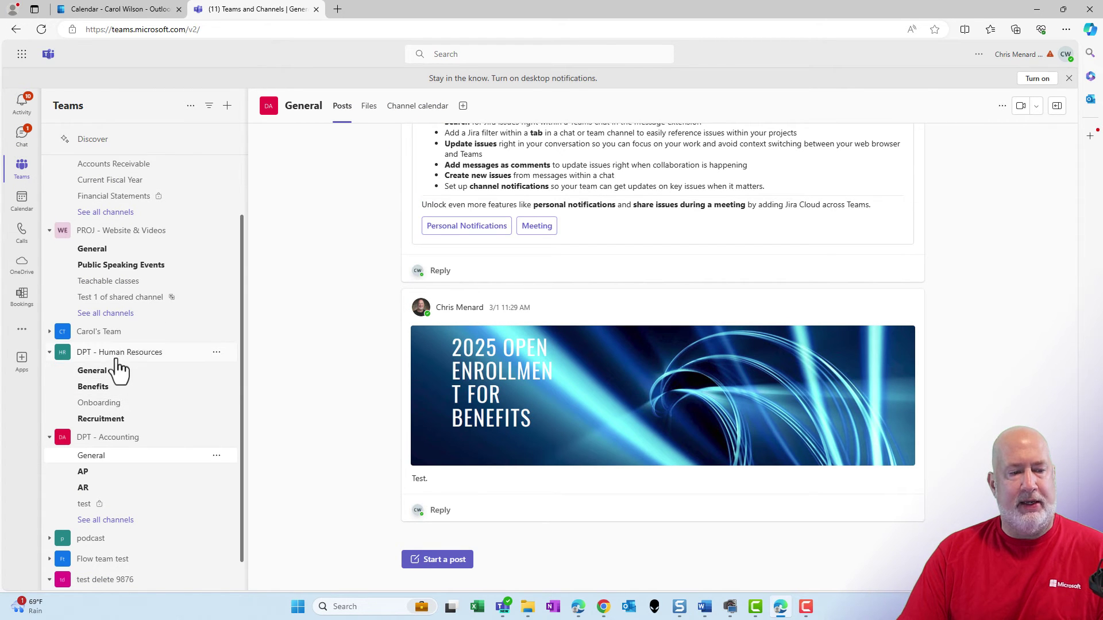
left_click(104, 472)
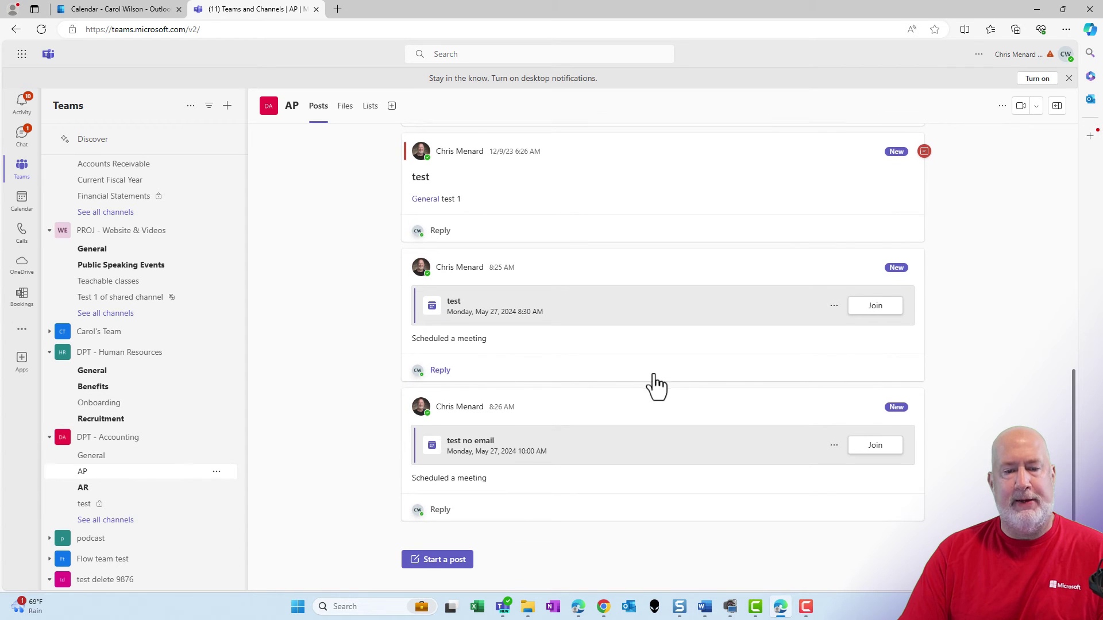
Step: Open the "test no email" meeting's details from its channel post and add the meeting to the calendar
left_click(834, 447)
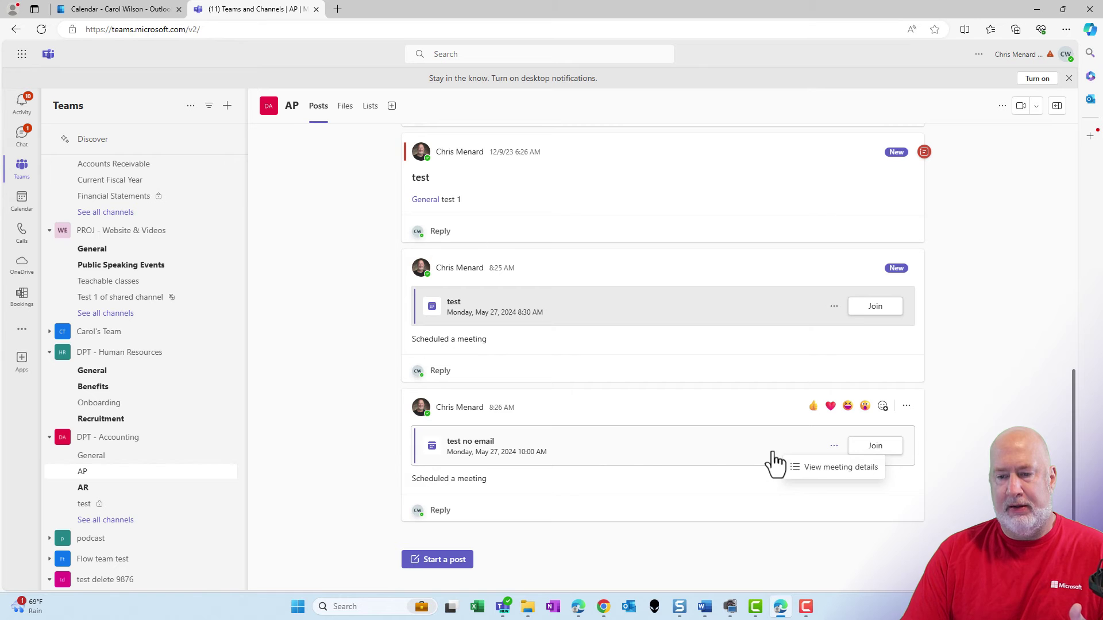
left_click(555, 459)
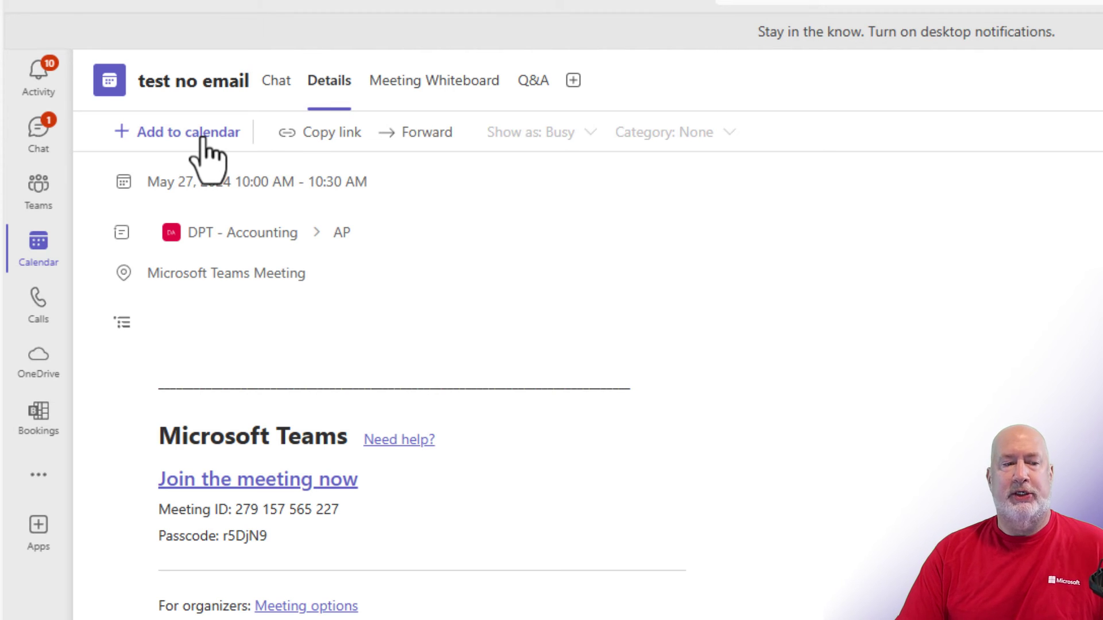
left_click(202, 137)
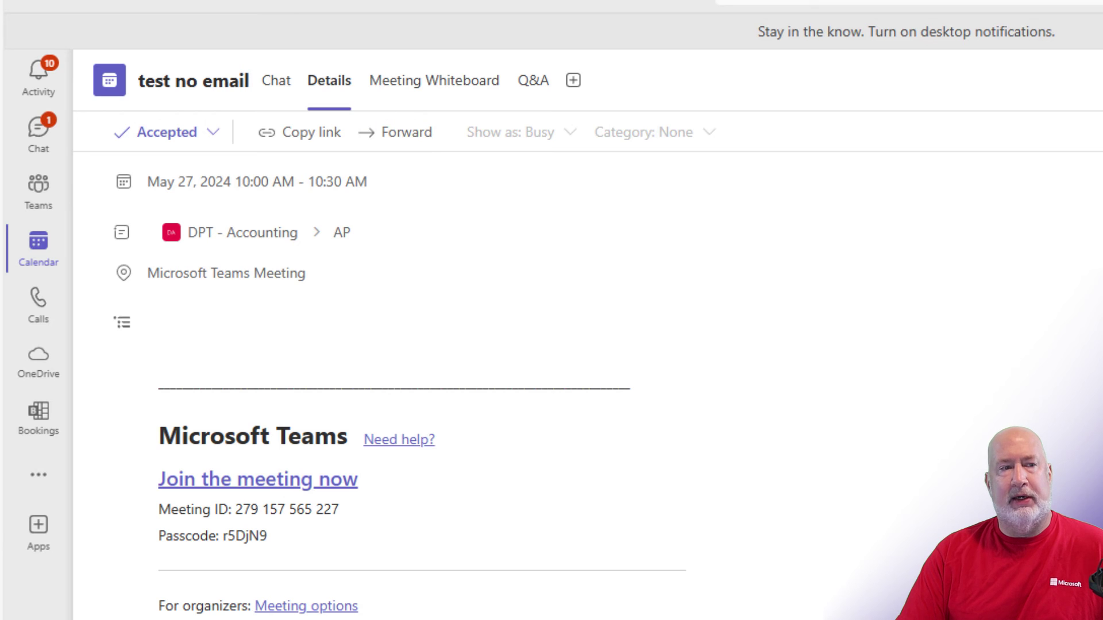